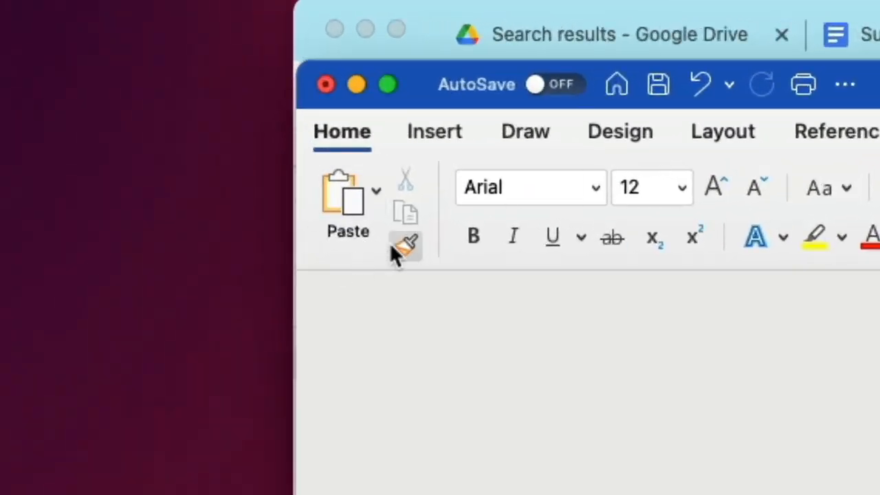
Minimize the Word window so the browser with the slide deck shows
{"action": "left_click", "coordinate": [358, 84]}
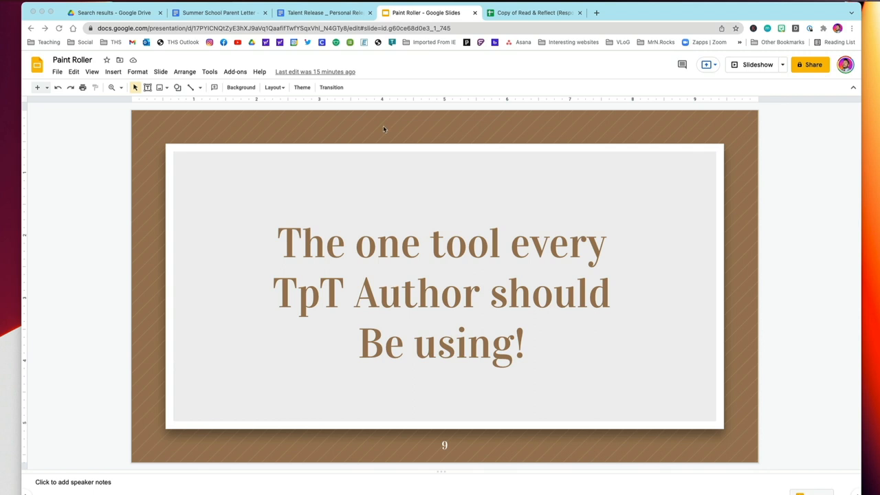
Copy the blue Producer paragraph from the Talent Release and switch to the parent letter
{"action": "left_click", "coordinate": [323, 12]}
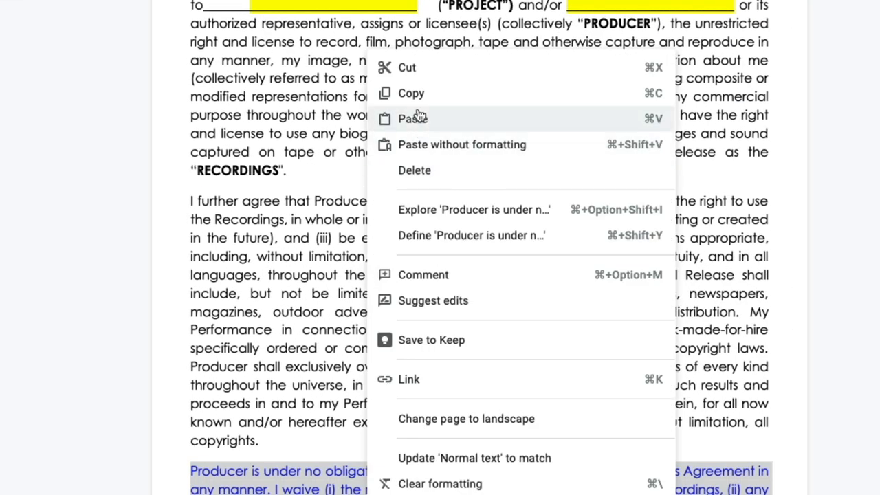
{"action": "left_click", "coordinate": [418, 97]}
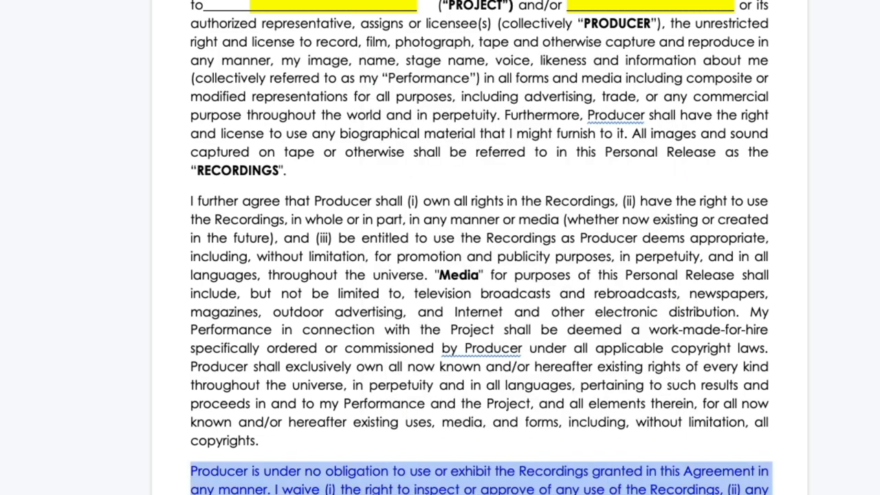
{"action": "key", "text": "ctrl+Tab"}
Paste the Producer paragraph below the signature and select part of it
{"action": "left_click", "coordinate": [241, 451]}
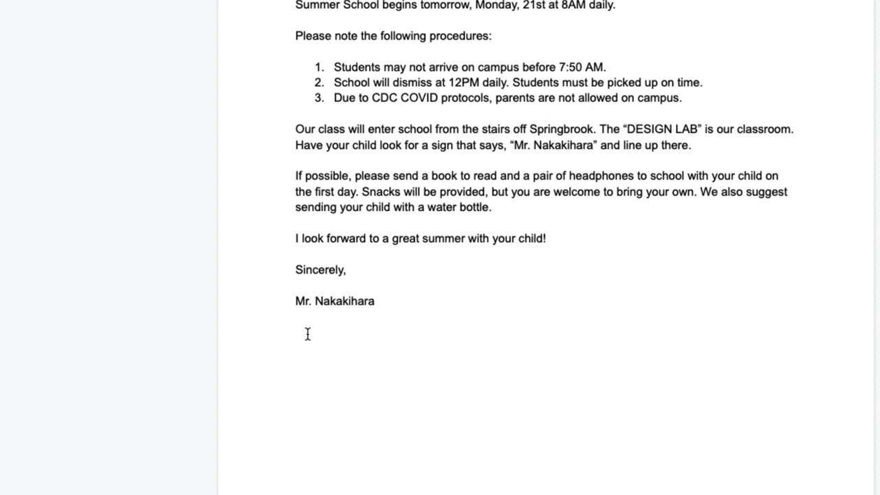
{"action": "right_click", "coordinate": [307, 333]}
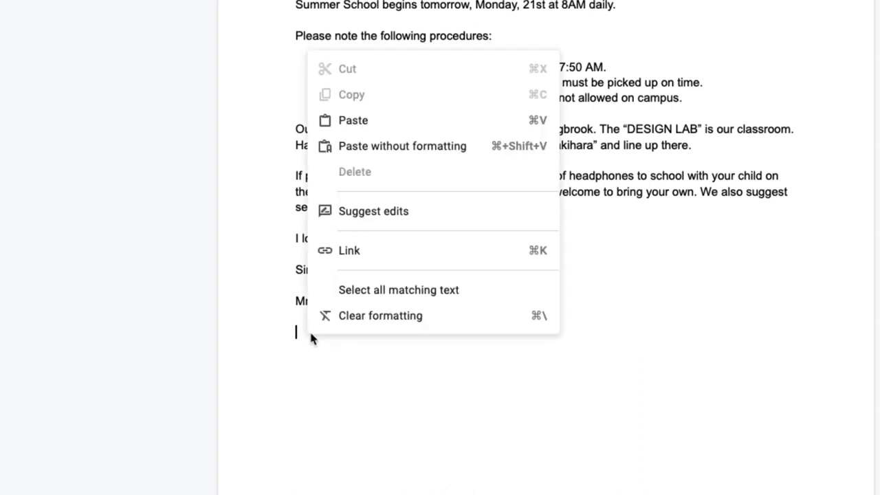
{"action": "left_click", "coordinate": [439, 125]}
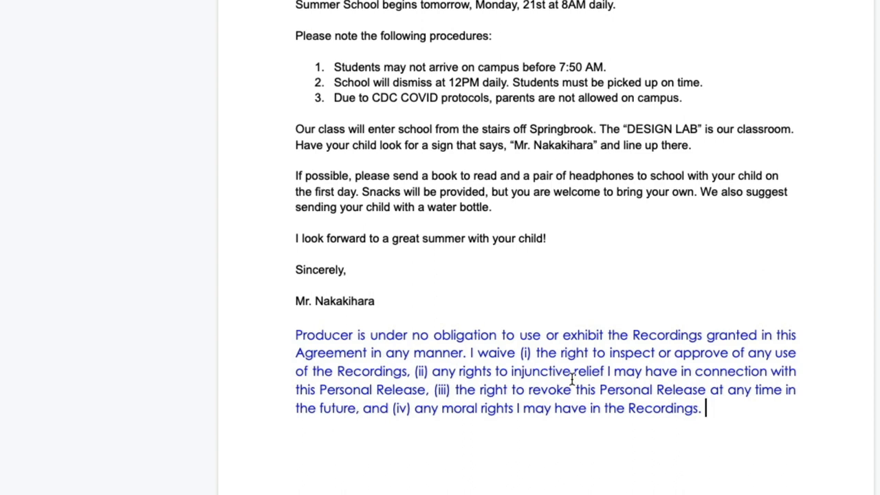
{"action": "left_click_drag", "start_coordinate": [554, 375], "coordinate": [635, 376]}
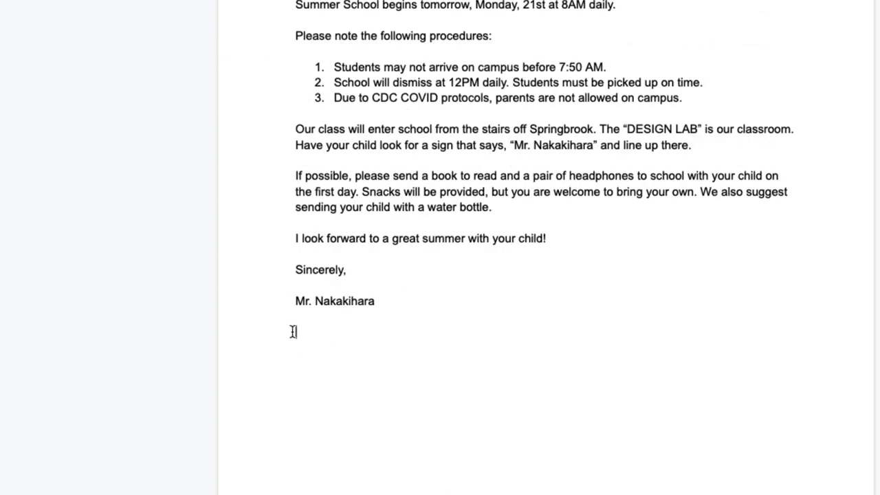
{"action": "right_click", "coordinate": [295, 332]}
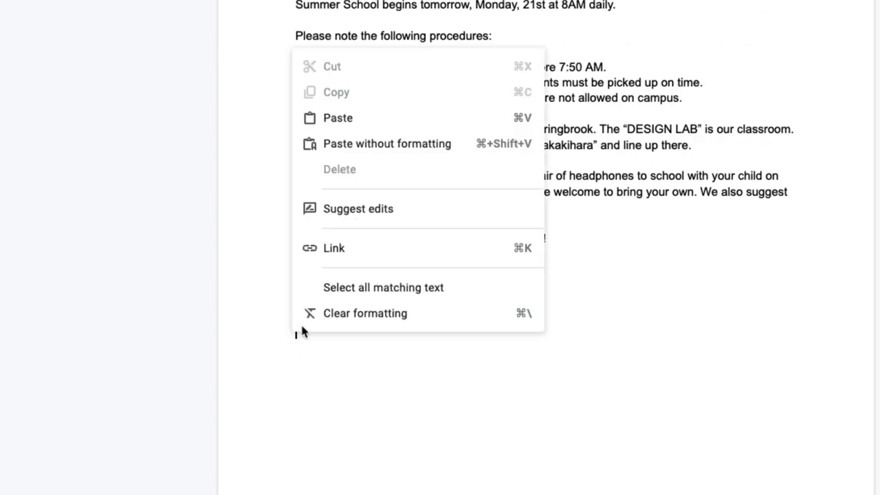
{"action": "left_click", "coordinate": [408, 147]}
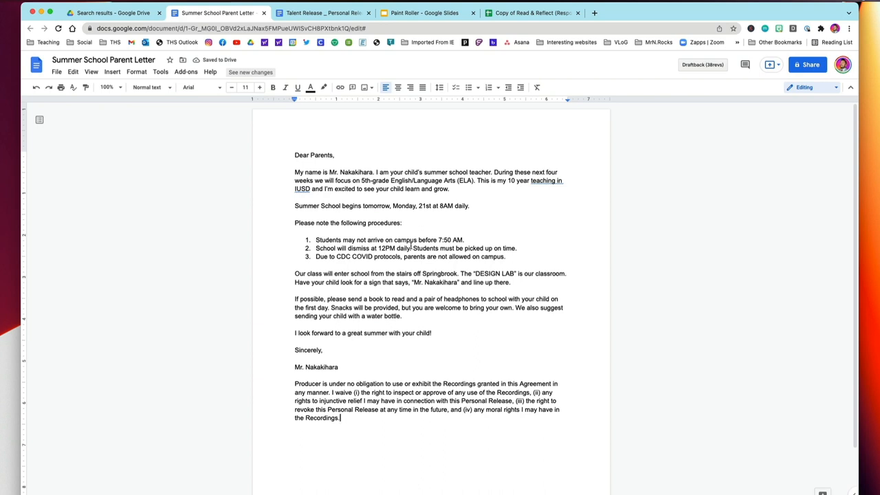
{"action": "key", "text": "super+z"}
{"action": "key", "text": "Return"}
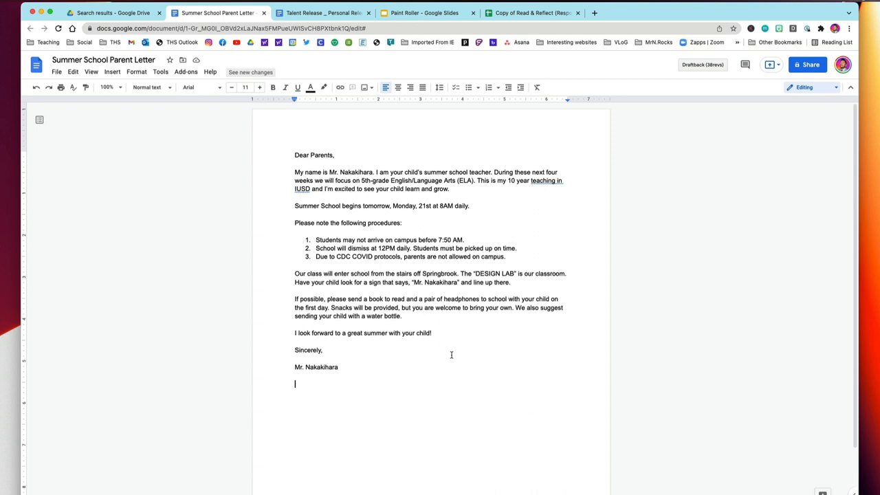
{"action": "type", "text": "Producer is under no obligation to use or exhibit the Recordings granted in this Agreement in any manner. I waive (i) the right to inspect or approve of any use of the Recordings, (ii) any rights to injunctive relief I may have in connection with this Personal Release, (iii) the right to revoke this Personal Release at any time in the future, and (iv) any moral rights I may have in the Recordings."}
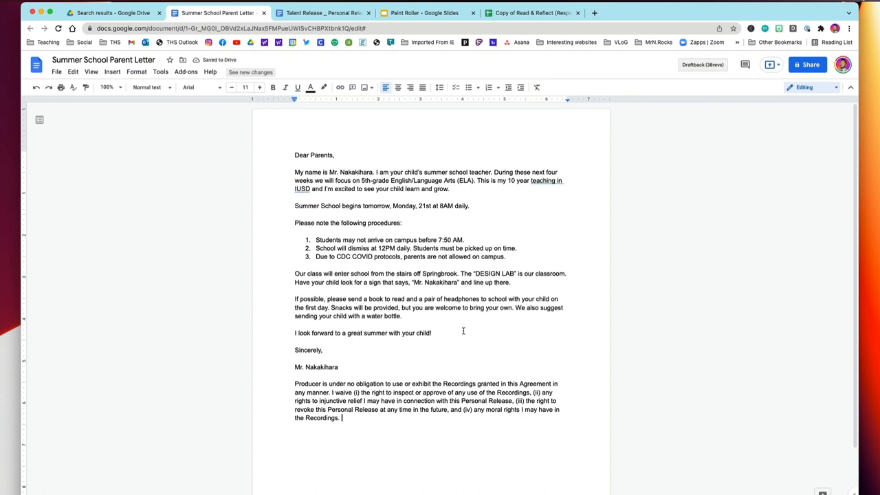
{"action": "key", "text": "super+z"}
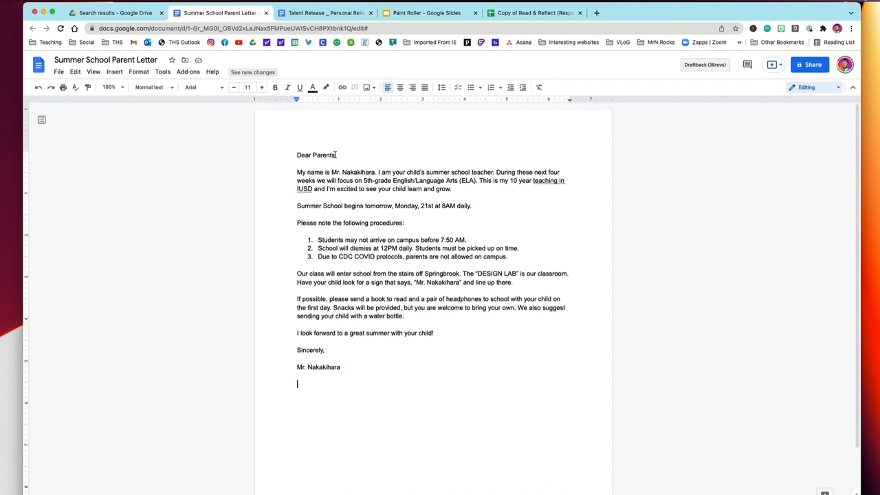
Make the greeting 'Dear Parents' bold, italic and red, leaving the caret inside it
{"action": "left_click_drag", "start_coordinate": [336, 155], "coordinate": [291, 152]}
{"action": "left_click", "coordinate": [275, 88]}
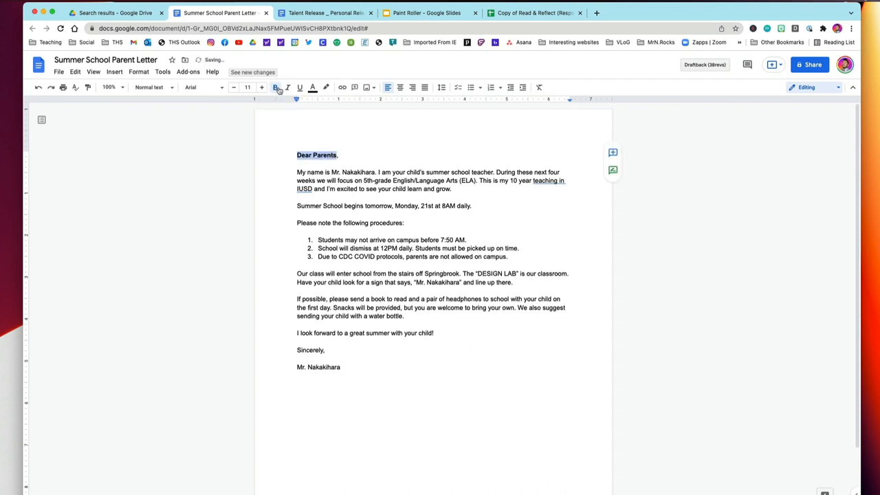
{"action": "left_click", "coordinate": [287, 88]}
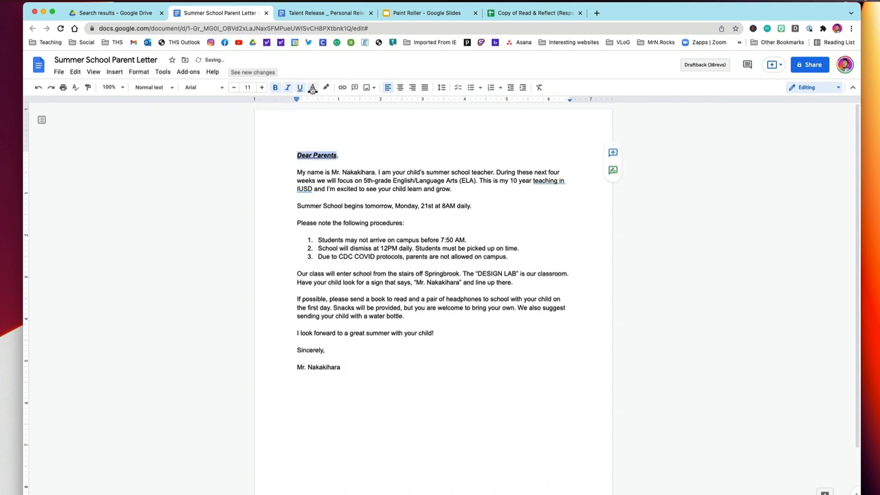
{"action": "left_click", "coordinate": [313, 87]}
{"action": "left_click", "coordinate": [325, 142]}
{"action": "left_click", "coordinate": [311, 155]}
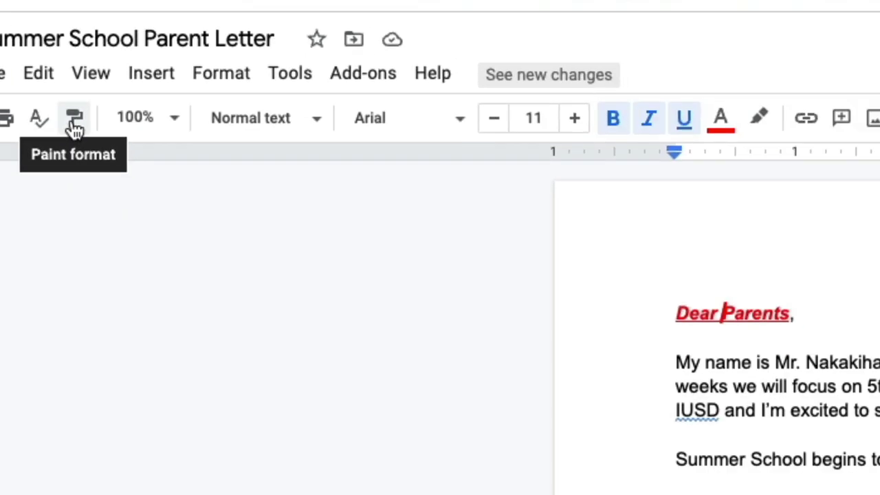
Paint the greeting's red bold italic underlined style onto the word 'headphones'
{"action": "left_click", "coordinate": [74, 119]}
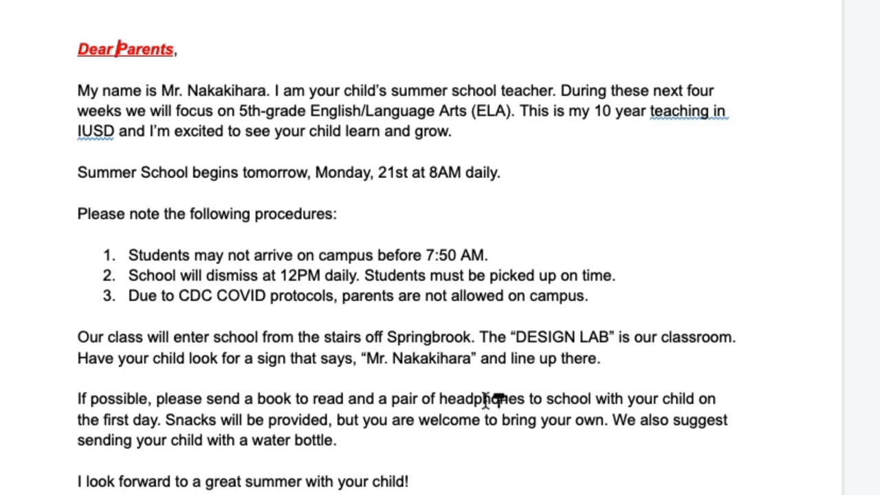
{"action": "left_click", "coordinate": [483, 399]}
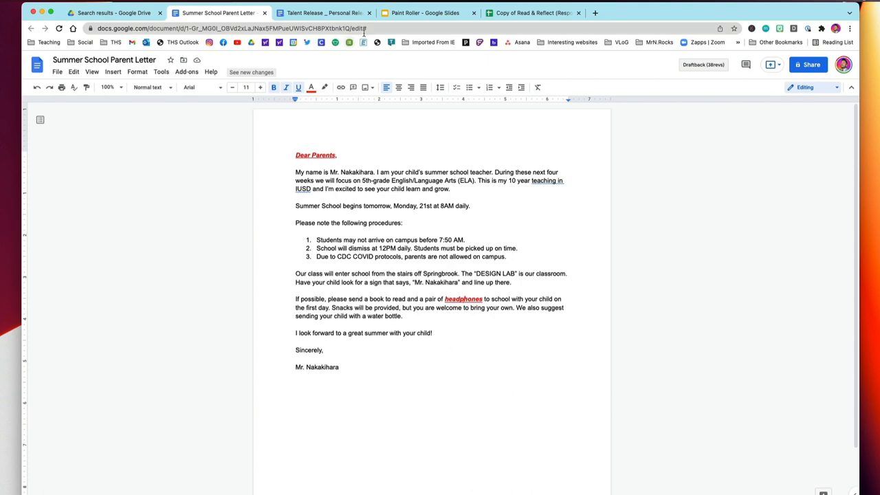
Look at the Read & Reflect responses sheet, then return to the Talent Release document
{"action": "left_click", "coordinate": [406, 12]}
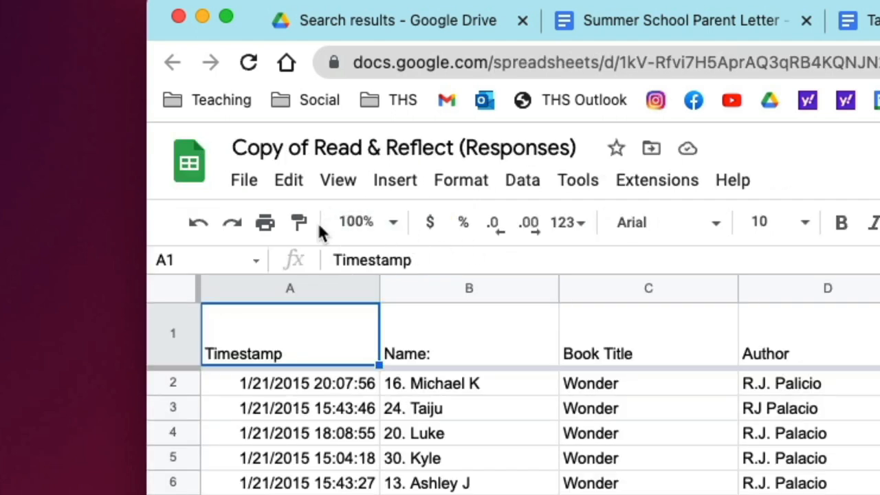
{"action": "left_click", "coordinate": [849, 20]}
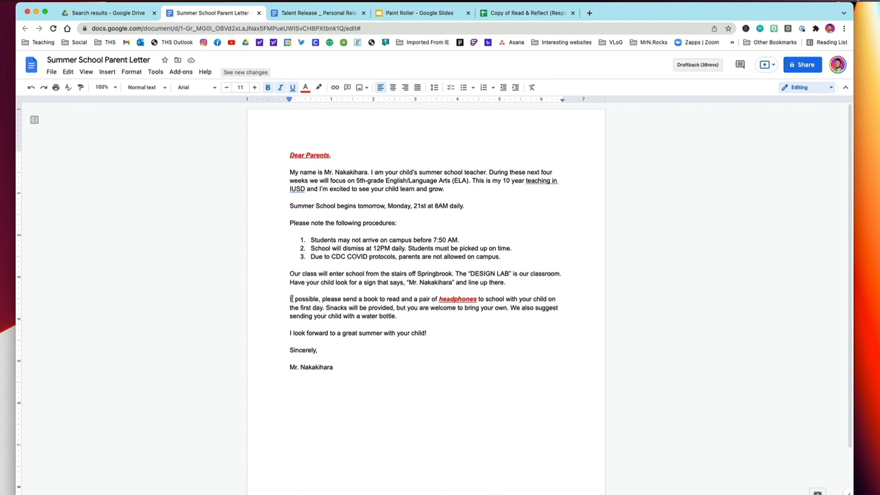
Select 'possible' and place the caret in 'headphones' as the style source for painting
{"action": "left_click_drag", "start_coordinate": [295, 300], "coordinate": [319, 299]}
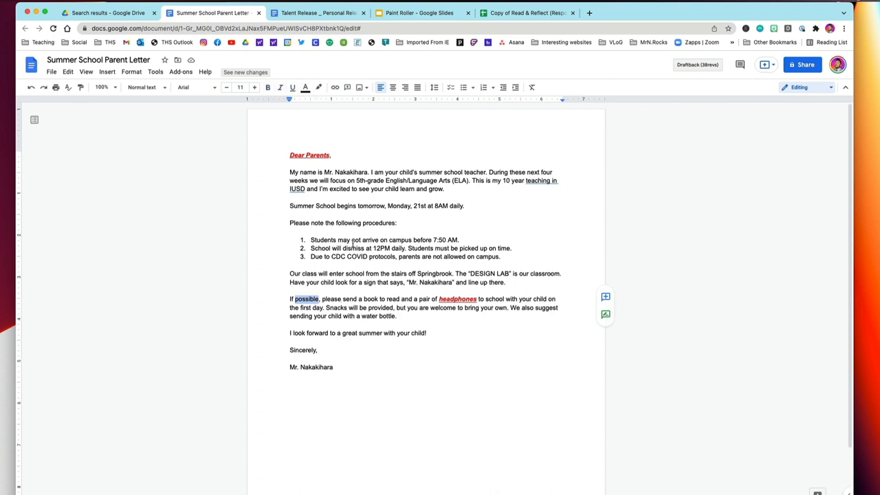
{"action": "left_click", "coordinate": [451, 299]}
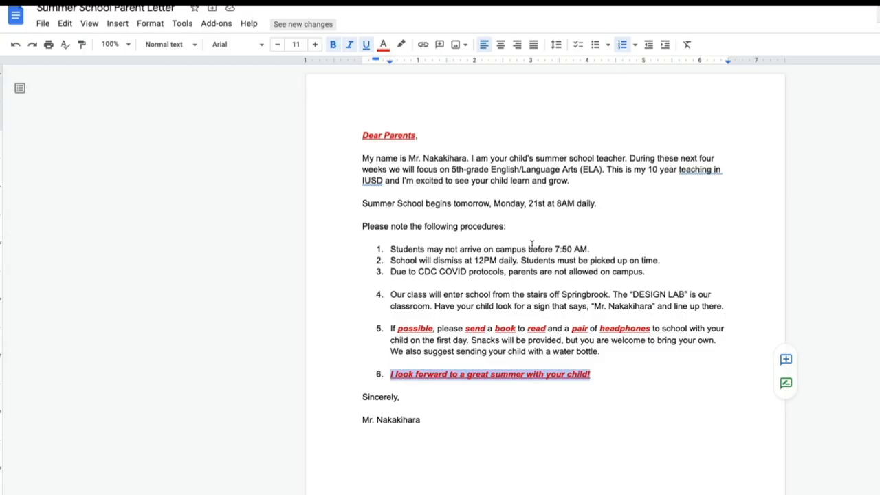
Paint the 'Dear Parents' red bold italic underlined style across the letter's first sentence
{"action": "left_click", "coordinate": [383, 136]}
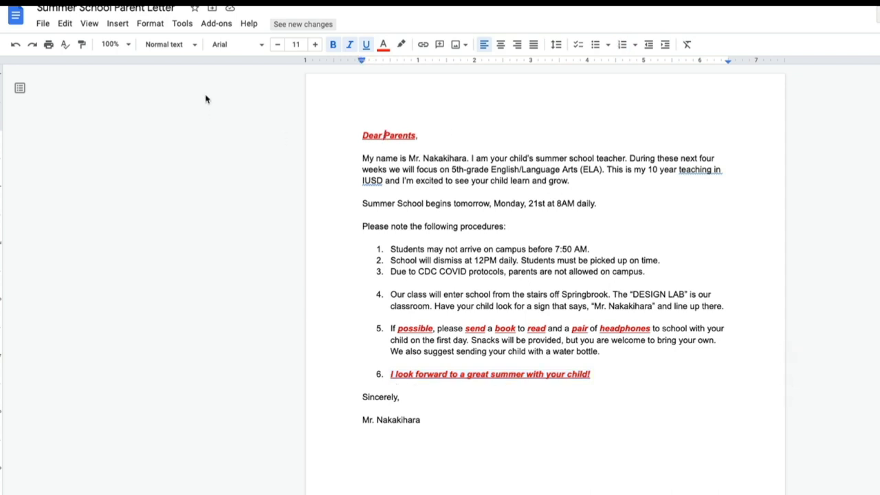
{"action": "left_click", "coordinate": [81, 45]}
{"action": "mouse_move", "coordinate": [363, 158]}
{"action": "left_mouse_down"}
{"action": "mouse_move", "coordinate": [646, 160]}
{"action": "mouse_move", "coordinate": [630, 160]}
{"action": "left_mouse_up"}
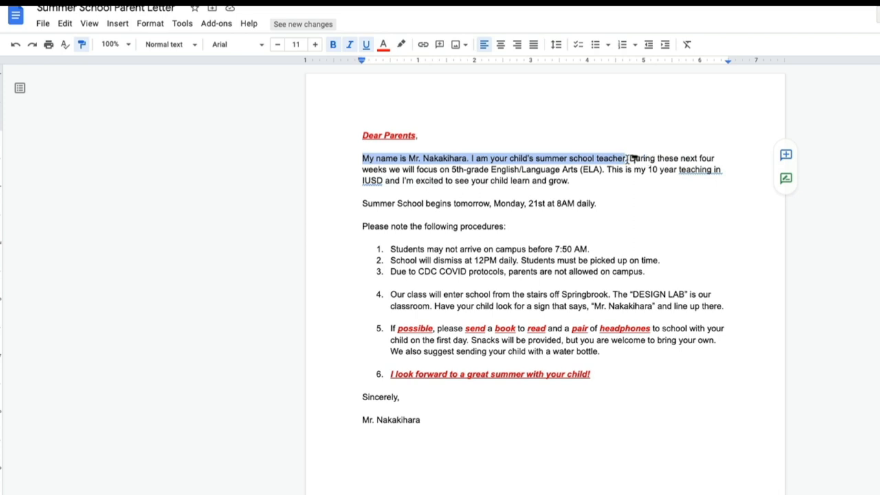
{"action": "left_click_drag", "start_coordinate": [630, 159], "coordinate": [630, 158]}
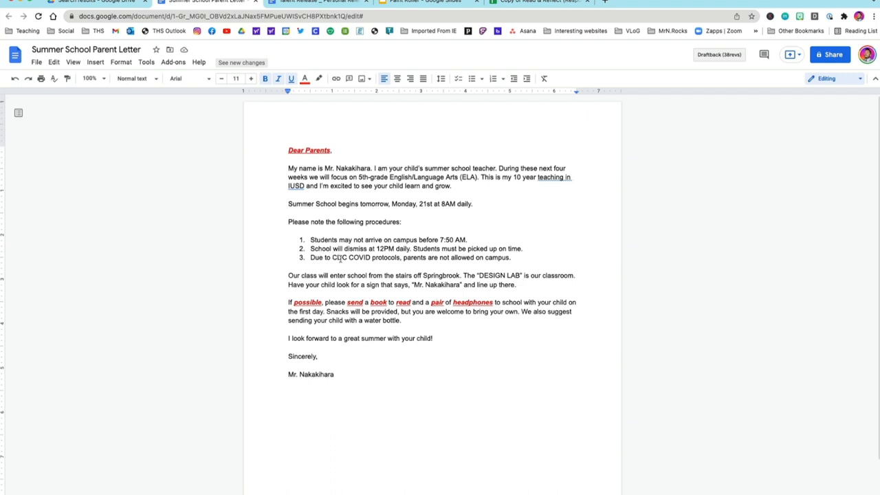
{"action": "left_click", "coordinate": [314, 258]}
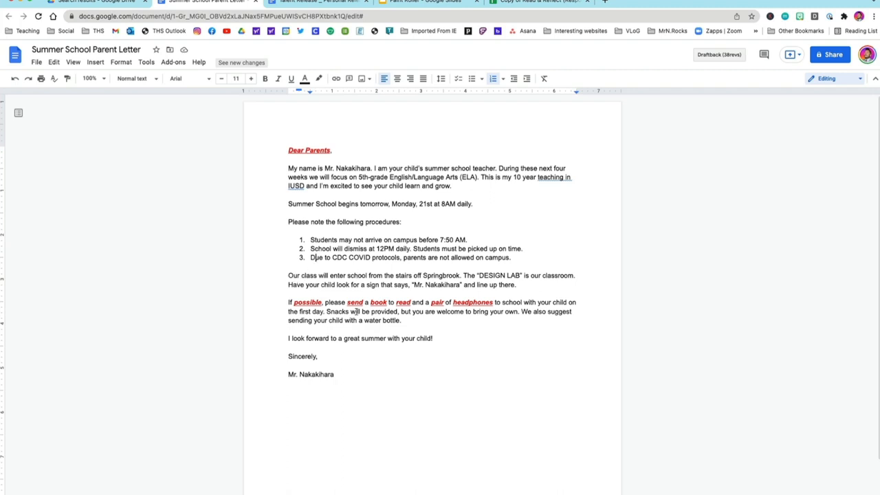
{"action": "left_click", "coordinate": [288, 276]}
{"action": "key", "text": "BackSpace"}
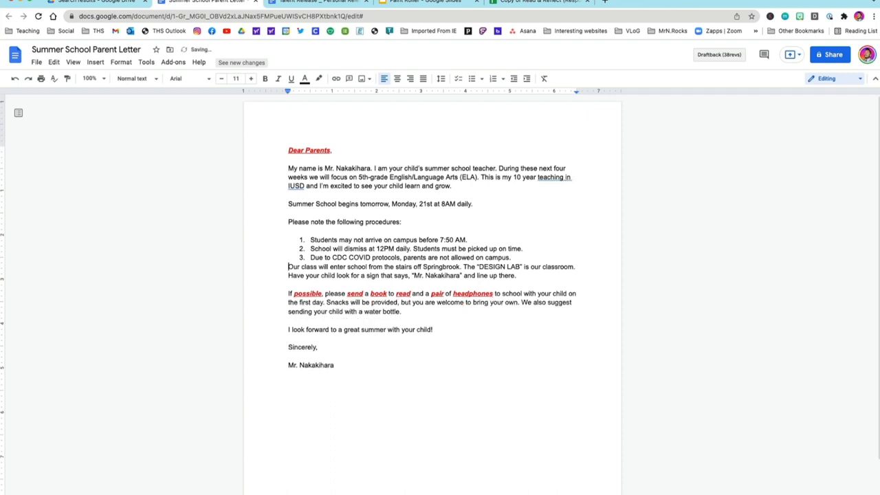
{"action": "key", "text": "BackSpace"}
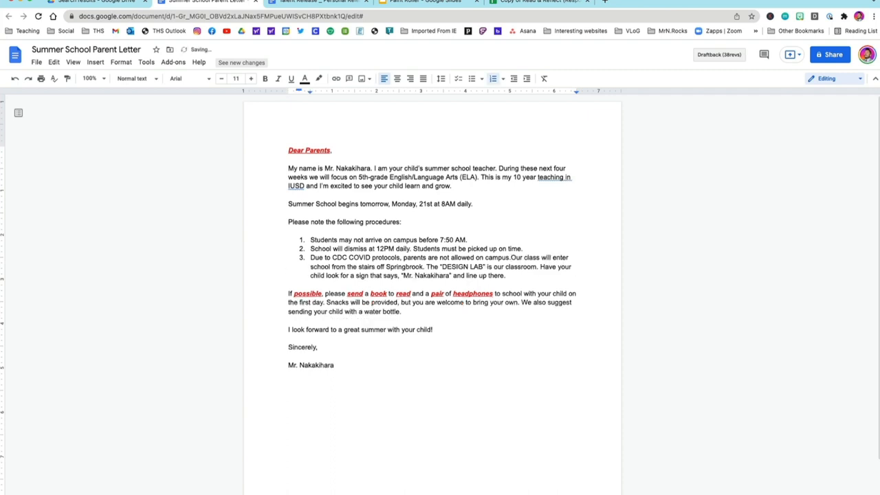
{"action": "key", "text": "Return"}
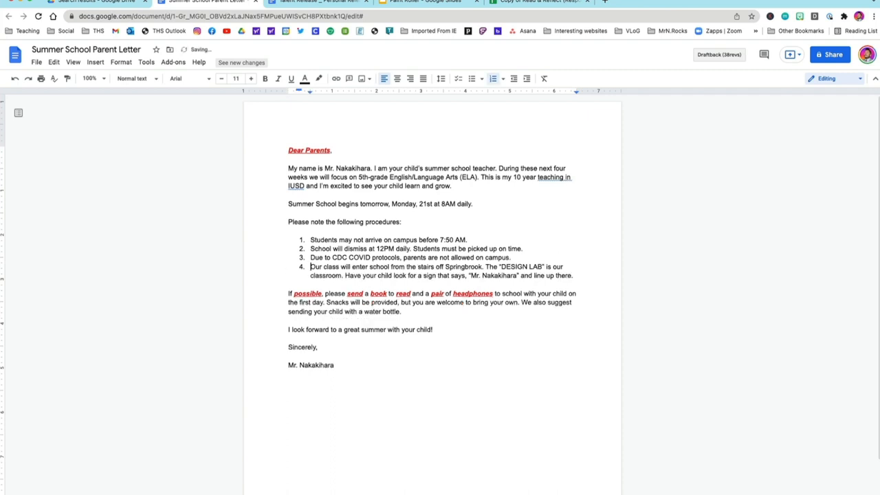
{"action": "key", "text": "Return"}
{"action": "key", "text": "BackSpace"}
{"action": "key", "text": "BackSpace"}
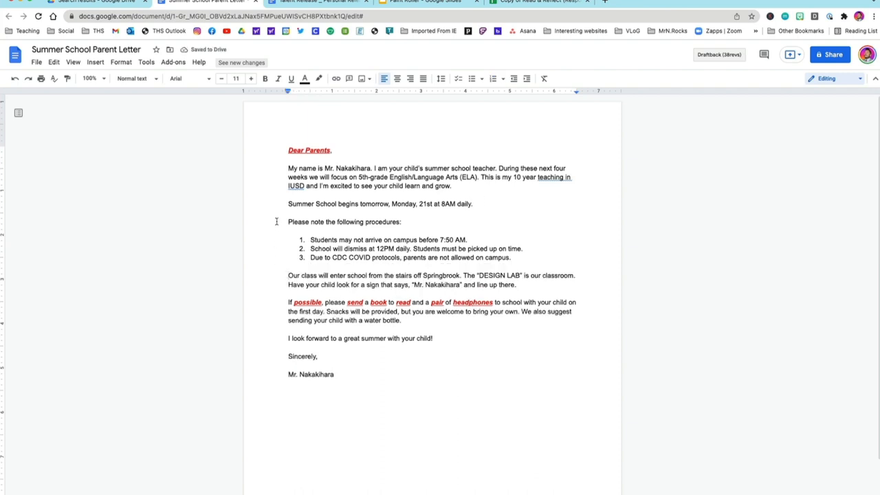
{"action": "left_click", "coordinate": [314, 258]}
Paint item 3's numbering onto 'Our class', 'If possible', 'I look forward' and 'Sincerely'
{"action": "left_click", "coordinate": [65, 79]}
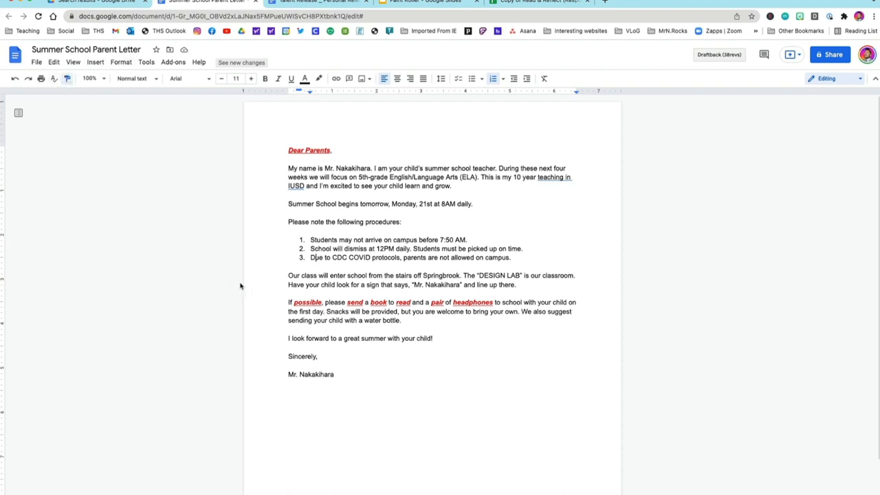
{"action": "left_click", "coordinate": [293, 275]}
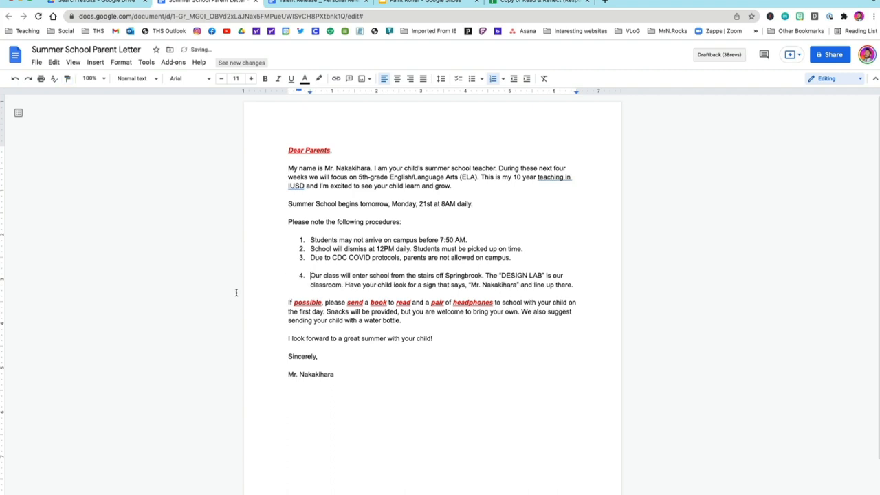
{"action": "left_click", "coordinate": [289, 303]}
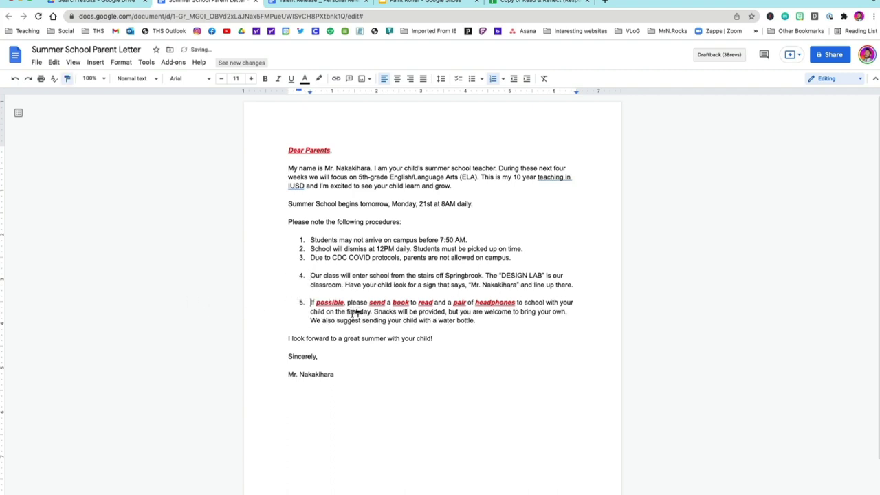
{"action": "left_click", "coordinate": [294, 337]}
{"action": "left_click", "coordinate": [296, 356]}
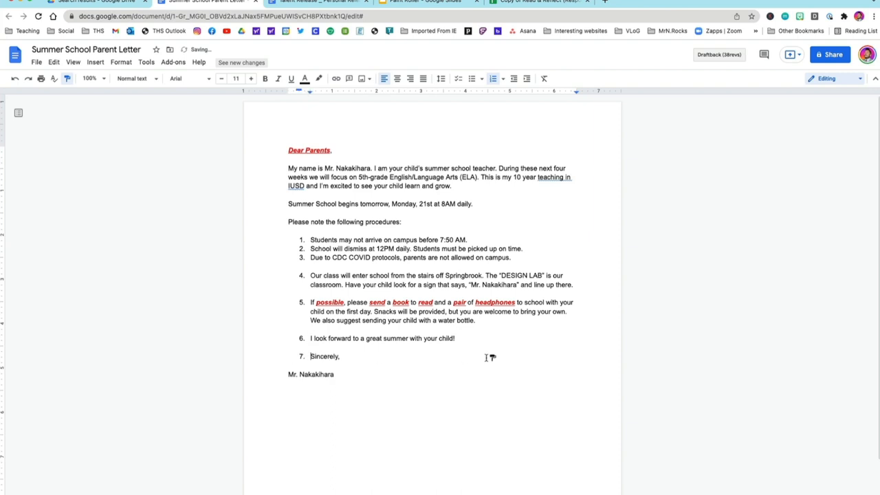
Paint the signature line's plain formatting onto 'Sincerely' to remove its number
{"action": "left_click", "coordinate": [290, 374]}
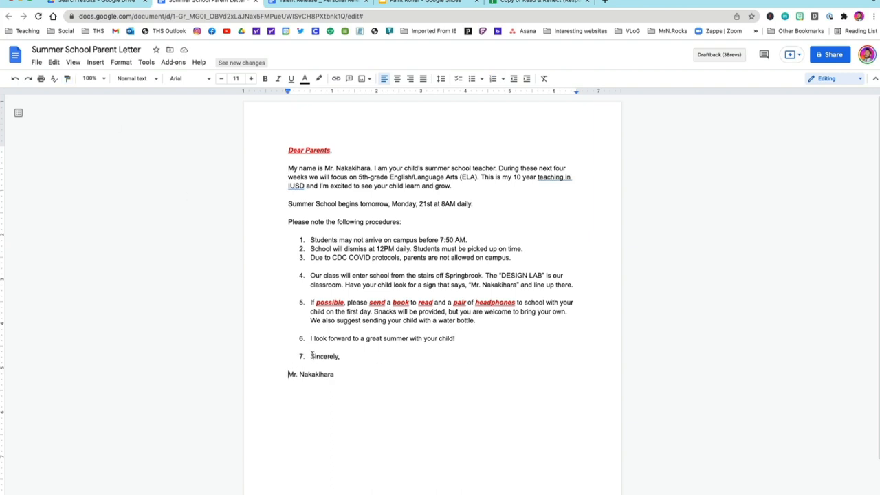
{"action": "left_click", "coordinate": [67, 78]}
{"action": "left_click", "coordinate": [313, 356]}
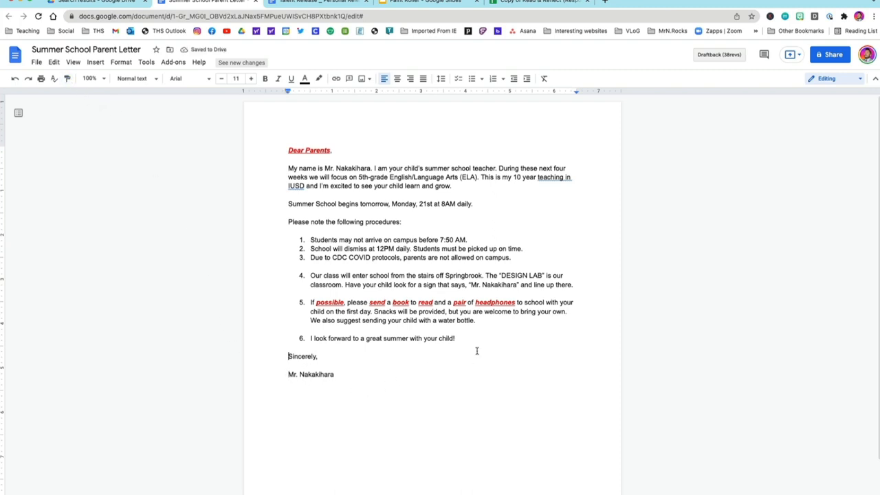